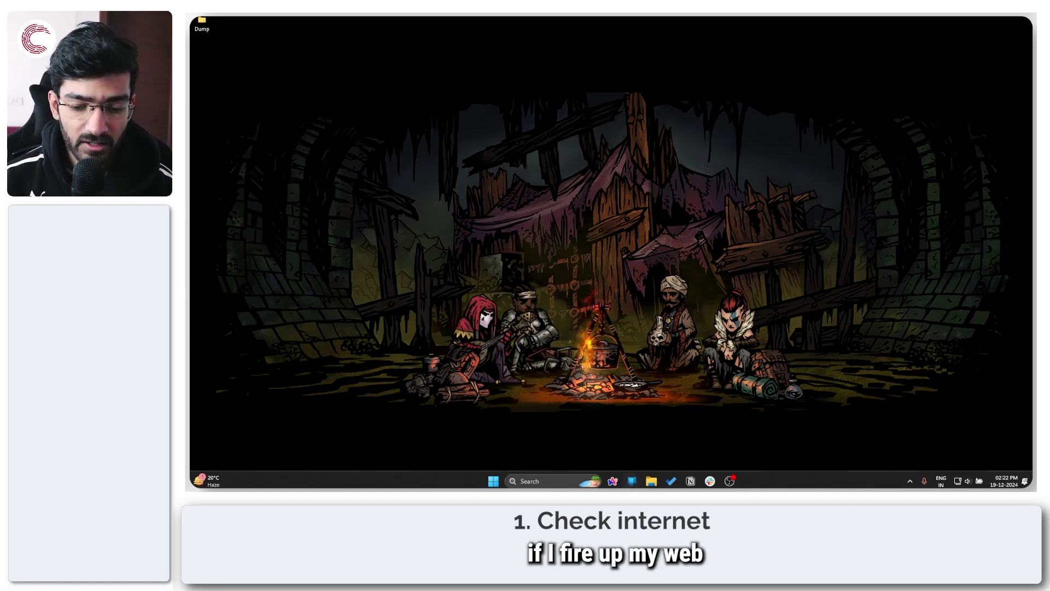
# Run the fast.com speed test in the browser, which measures 380 Mbps.
pyautogui.press('super+2')
pyautogui.click(249, 187)
pyautogui.press('Return')
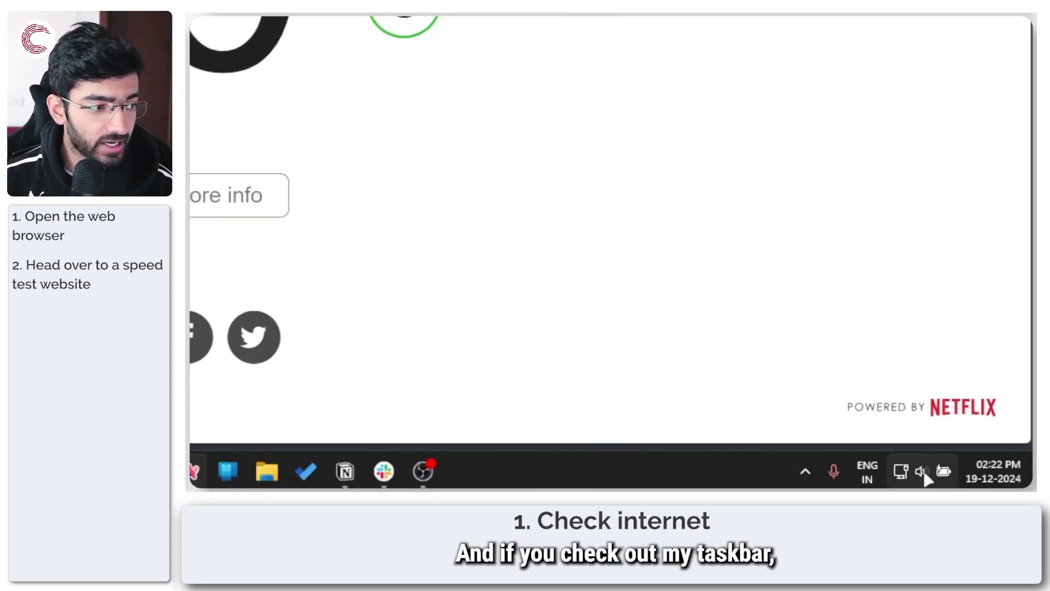
pyautogui.moveTo(905, 475)
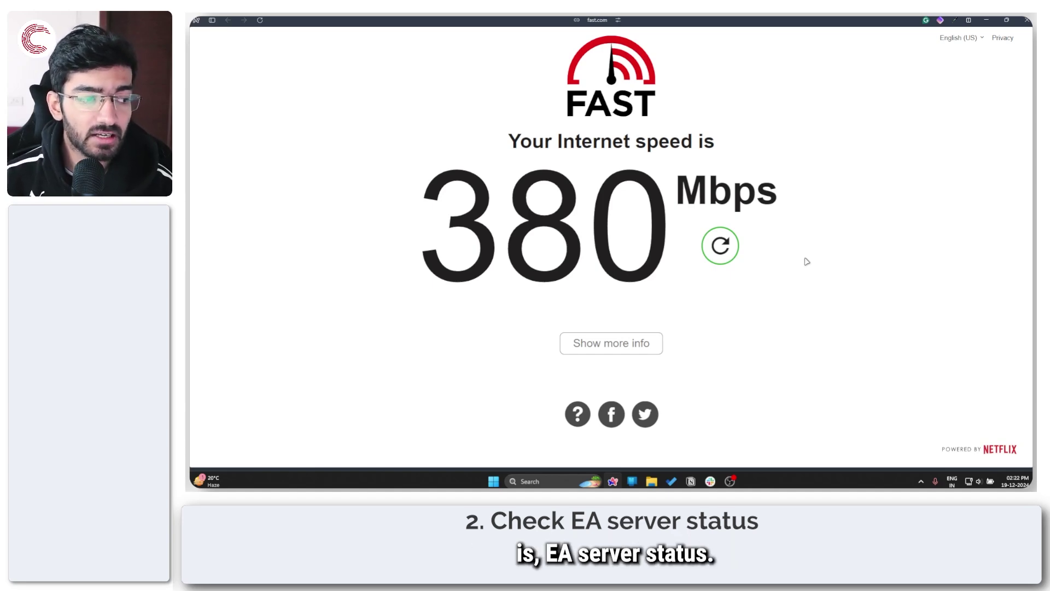
# Search the web from the address bar for 'ea server sta' to find EA's server status page.
pyautogui.hotkey('ctrl', 's')
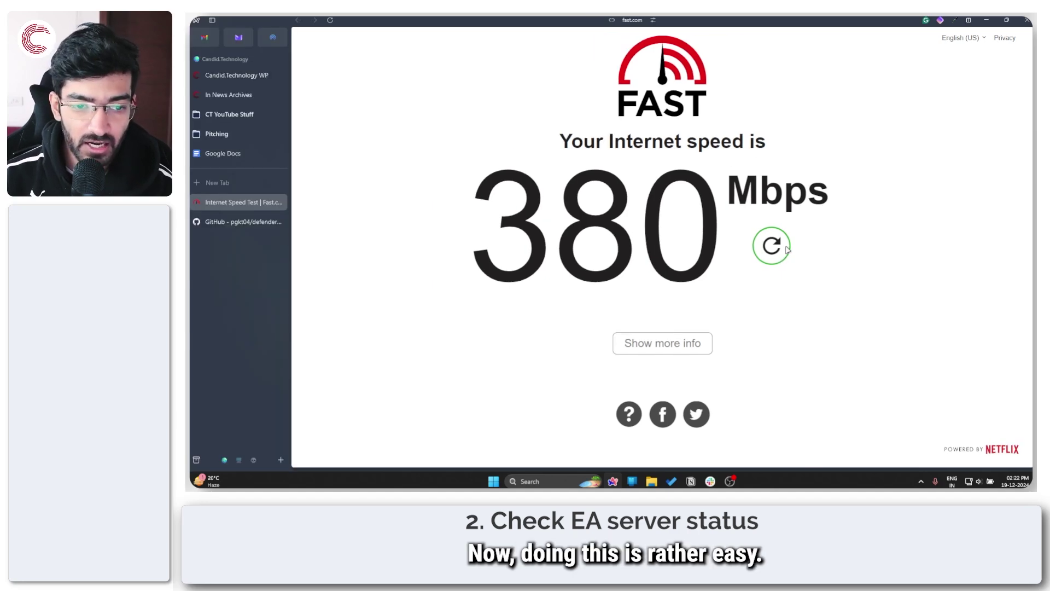
pyautogui.hotkey('ctrl', 's')
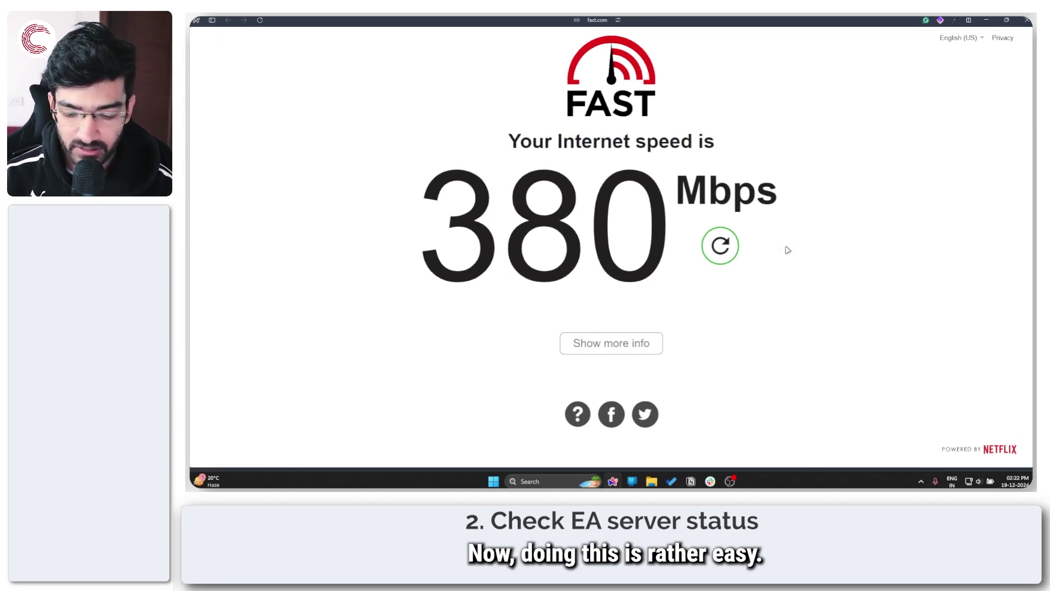
pyautogui.hotkey('ctrl', 'l')
pyautogui.write('e')
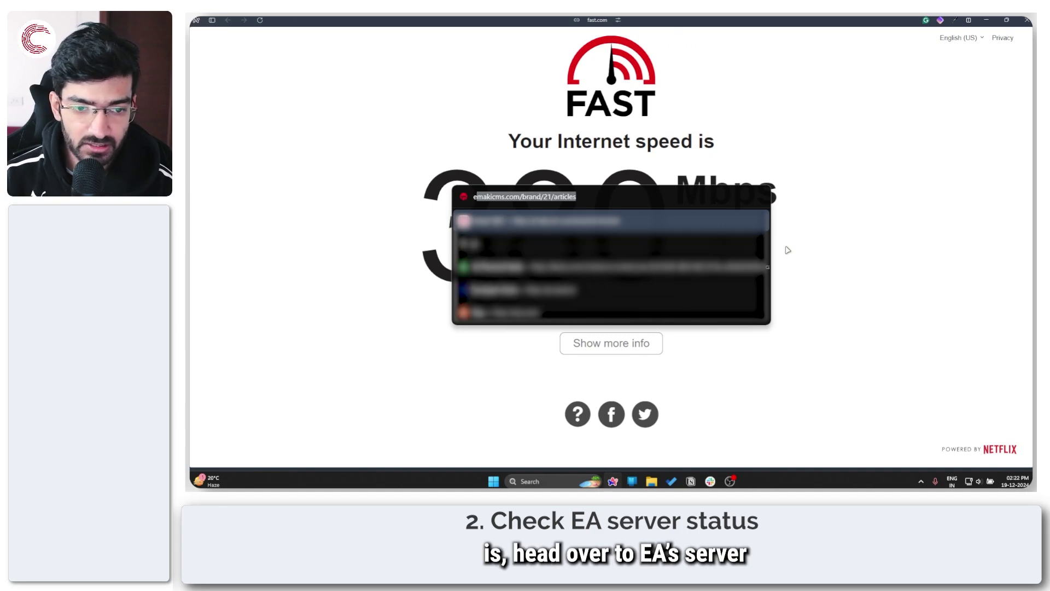
pyautogui.write('a ser')
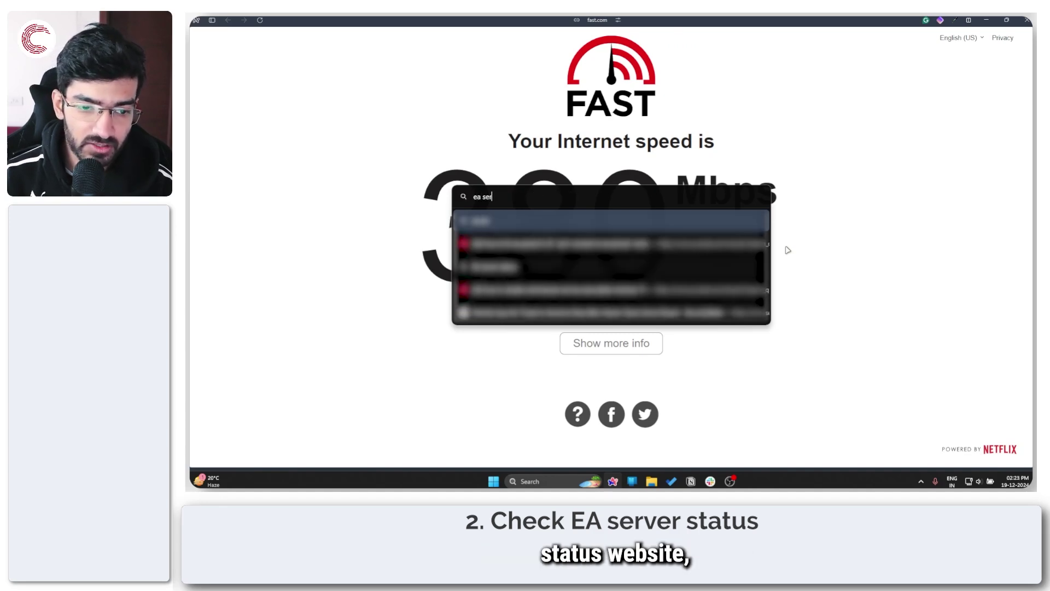
pyautogui.write('ver sta')
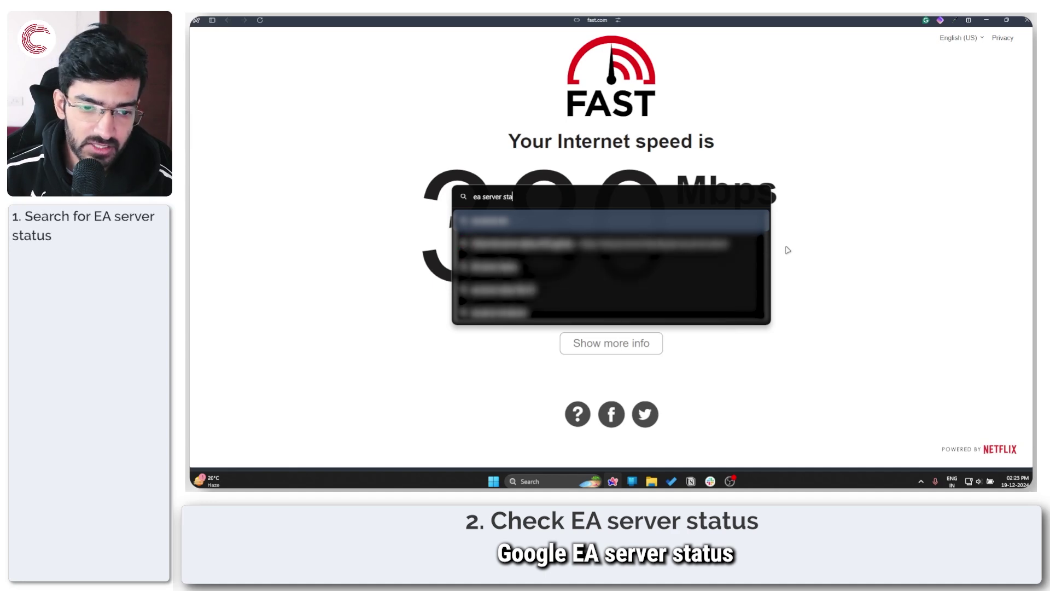
pyautogui.press('Return')
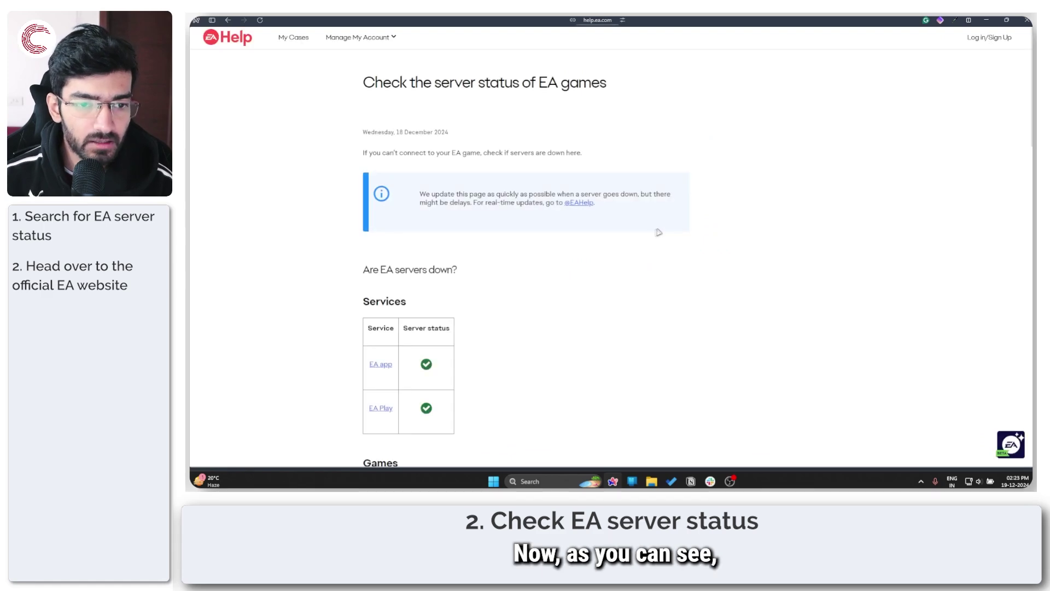
# Review the help.ea.com Services and Games tables, confirming EA app, EA Play and EA SPORTS FC 25 are up.
pyautogui.moveTo(373, 153); pyautogui.dragTo(548, 154)
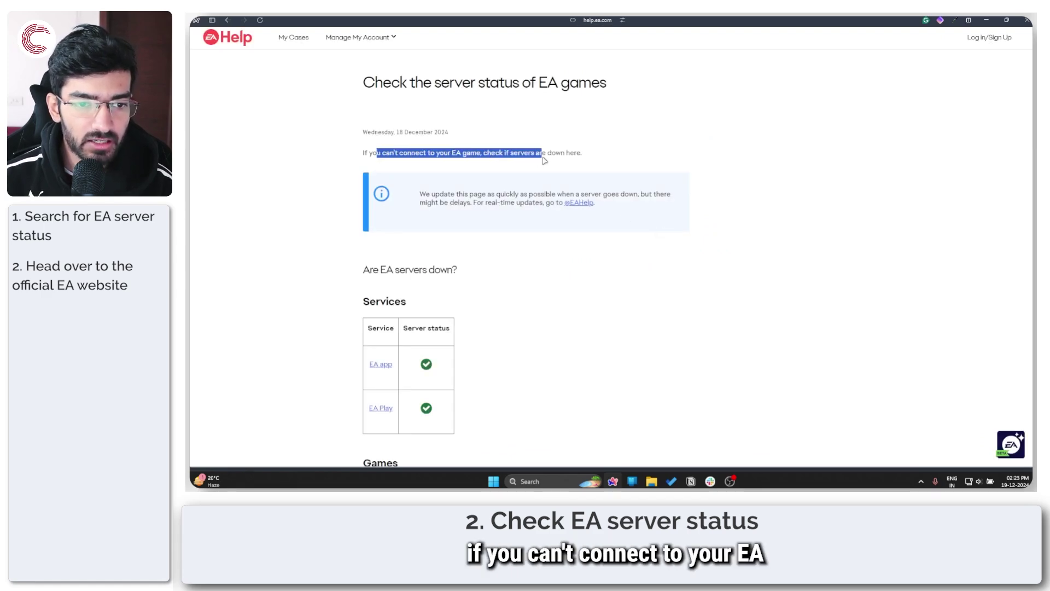
pyautogui.click(575, 151)
pyautogui.scroll(-2, 575, 152)
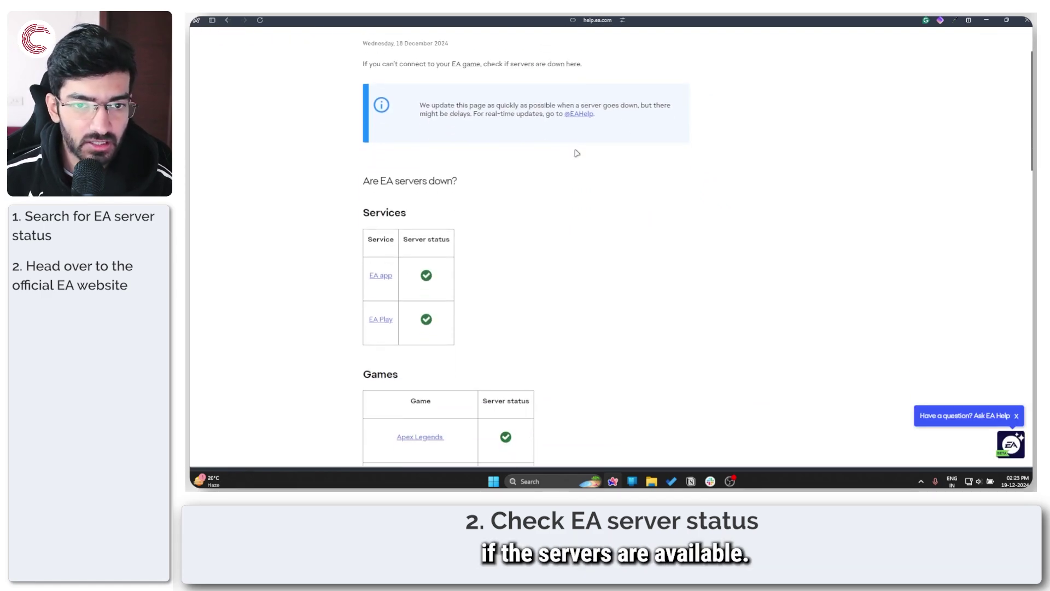
pyautogui.scroll(-2, 577, 154)
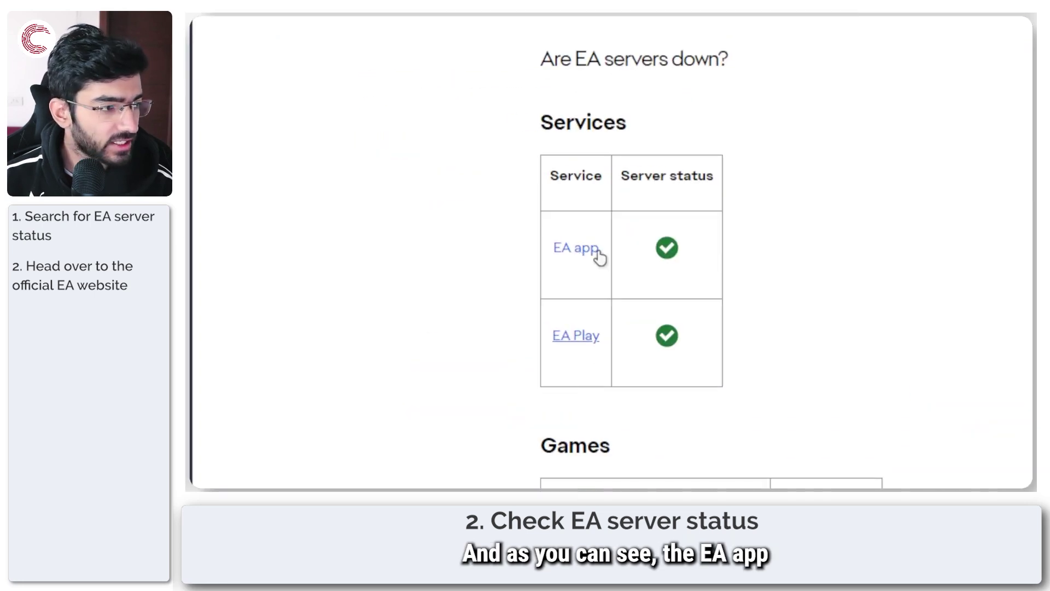
pyautogui.scroll(-5, 700, 340)
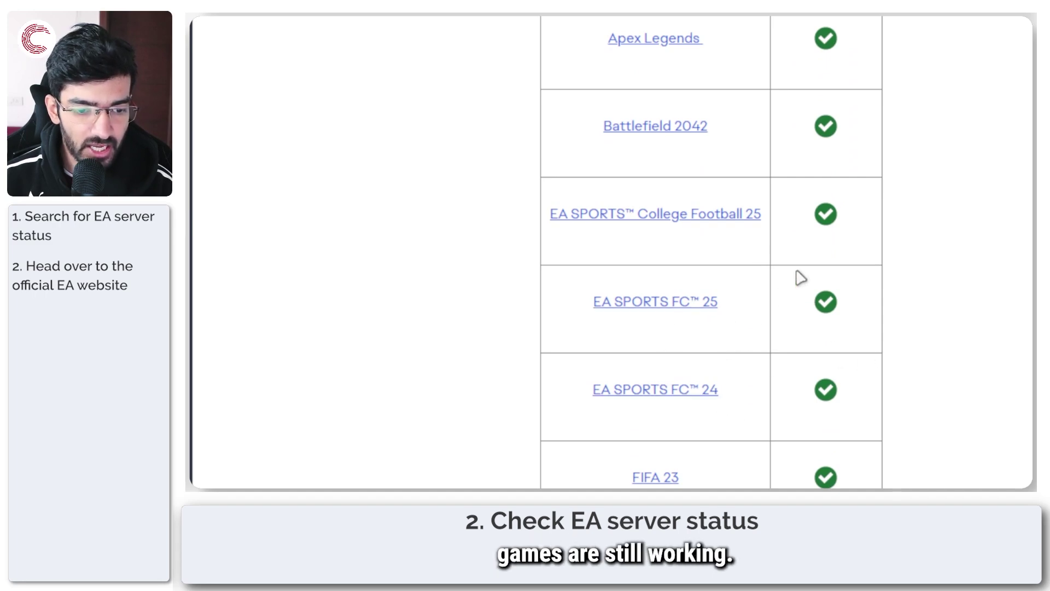
pyautogui.scroll(-4, 778, 360)
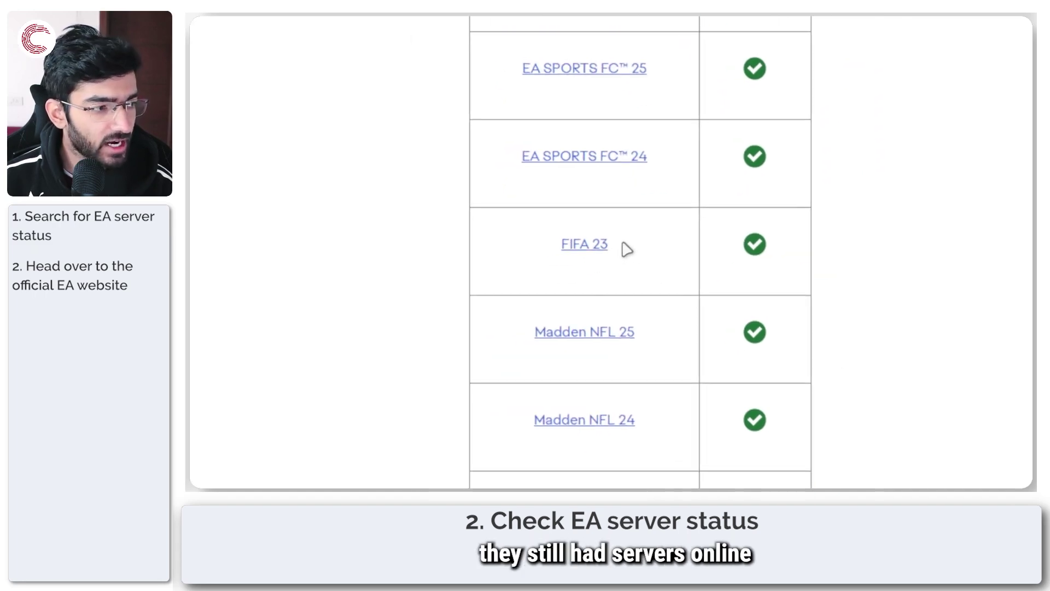
pyautogui.scroll(2, 652, 246)
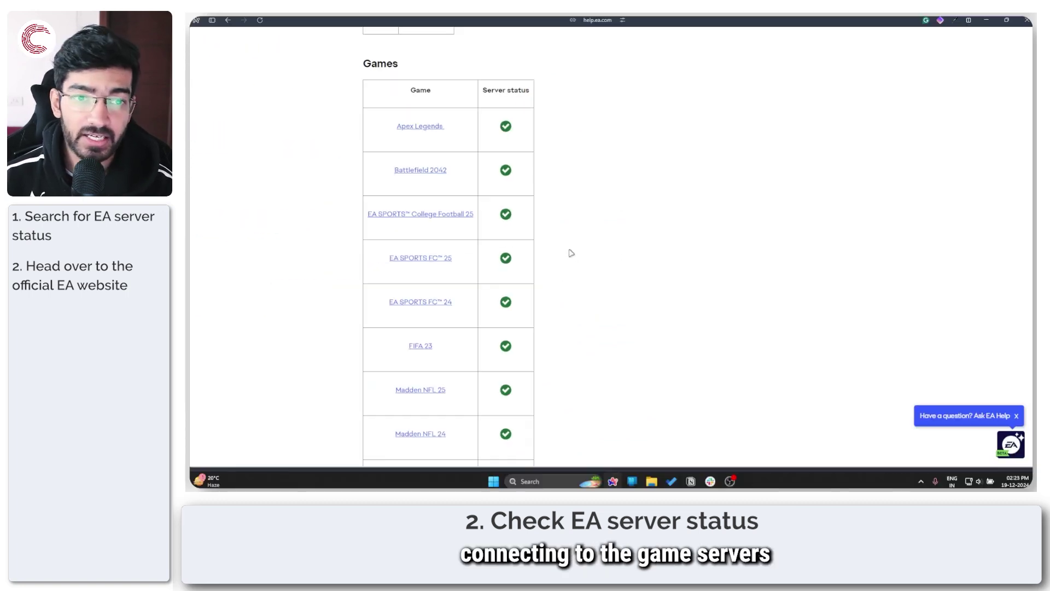
pyautogui.scroll(6, 571, 253)
pyautogui.scroll(2, 572, 254)
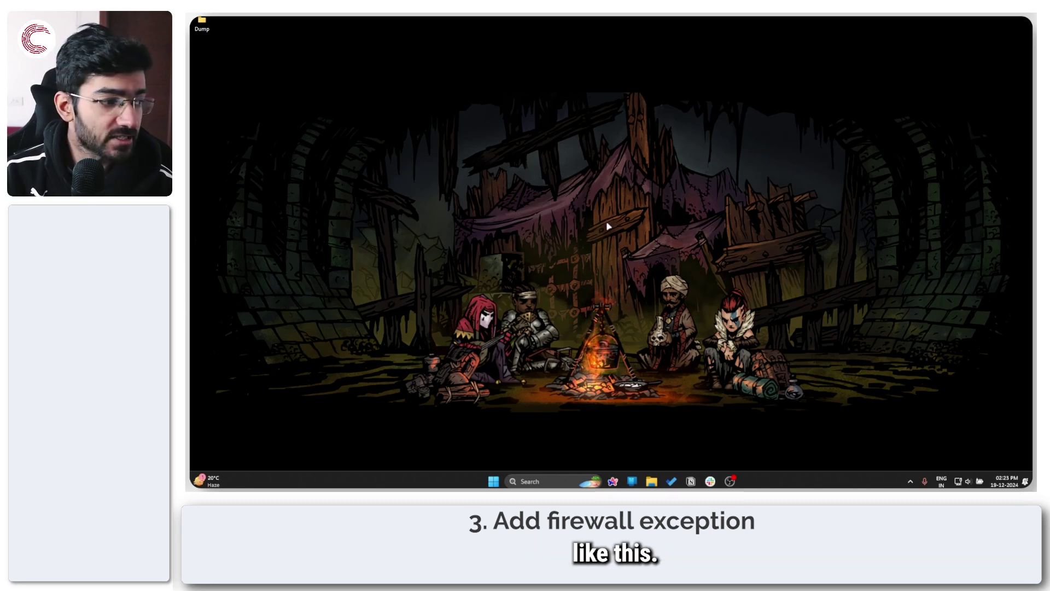
# Find 'firewal' in Start search, open Firewall & network protection, then its allowed apps list.
pyautogui.press('super')
pyautogui.press('super')
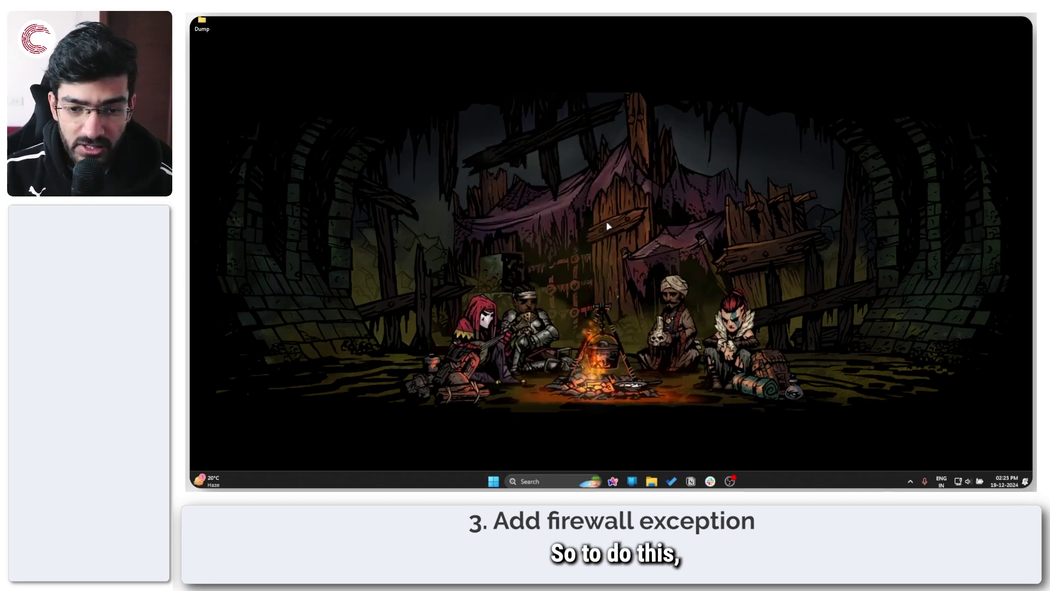
pyautogui.press('super')
pyautogui.write('firewall')
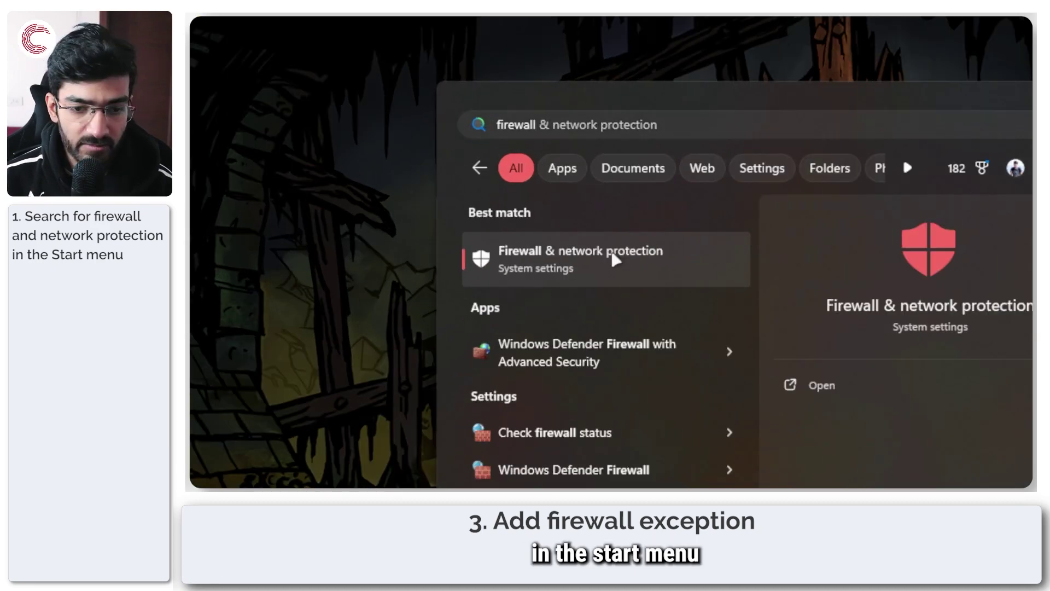
pyautogui.click(529, 232)
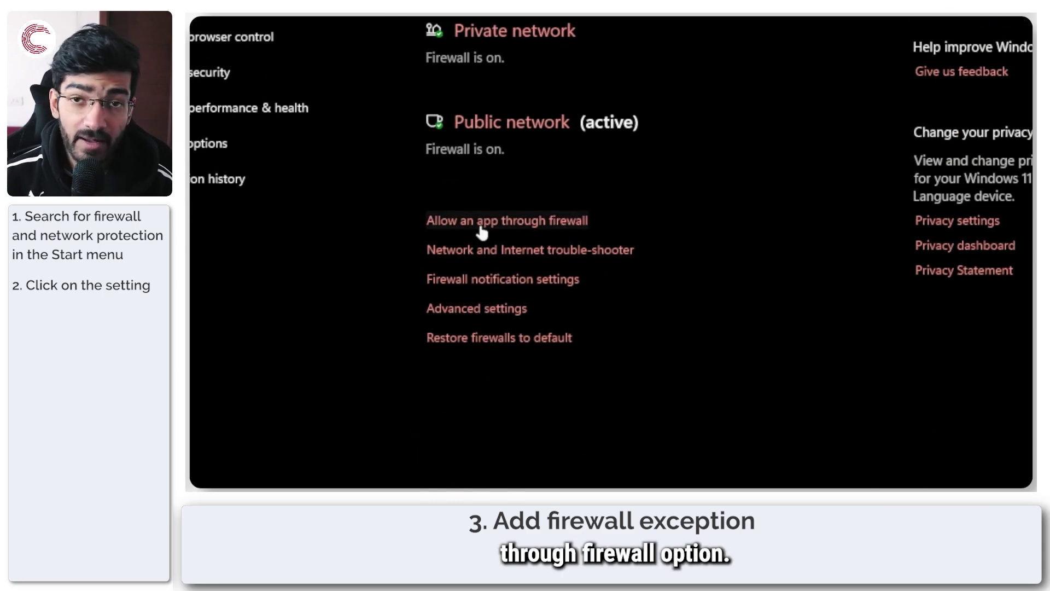
pyautogui.click(480, 226)
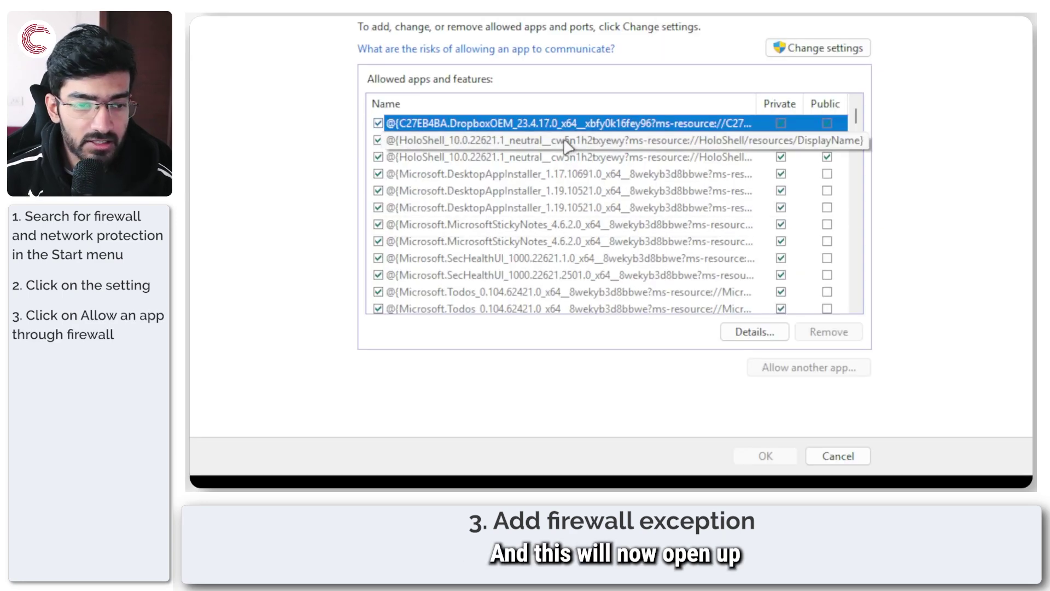
# Allow EALocalHostSvc on private and public networks and EA SPORTS FC 25 on private, then save.
pyautogui.scroll(-10, 555, 177)
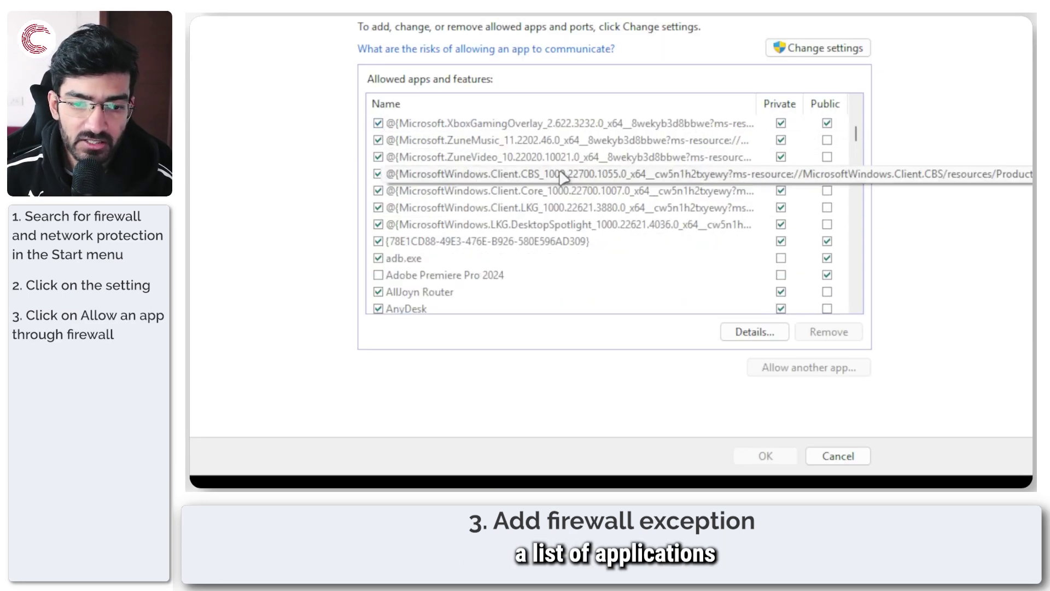
pyautogui.scroll(-8, 561, 177)
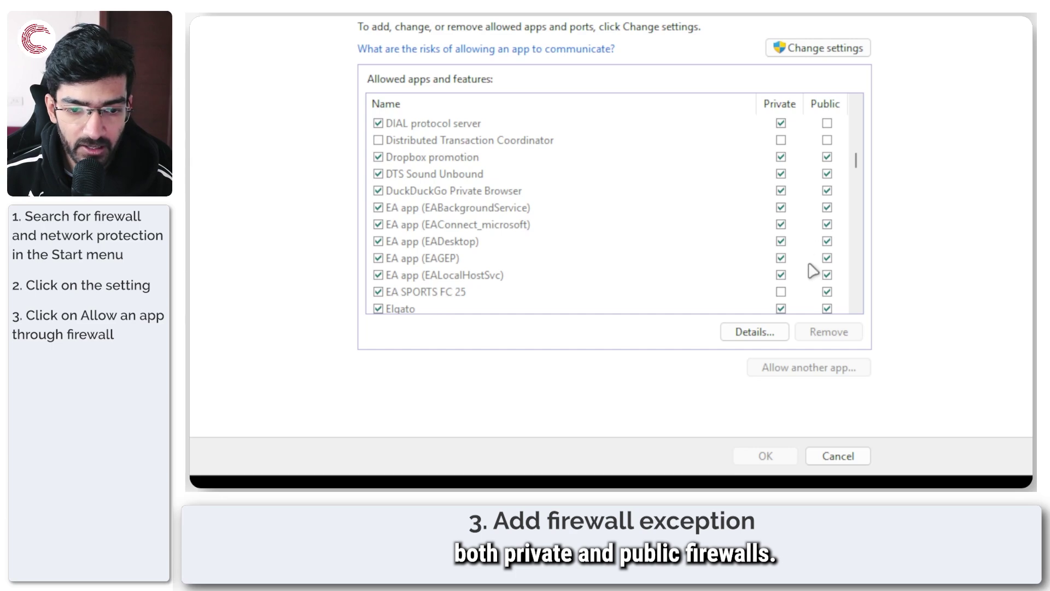
pyautogui.click(441, 301)
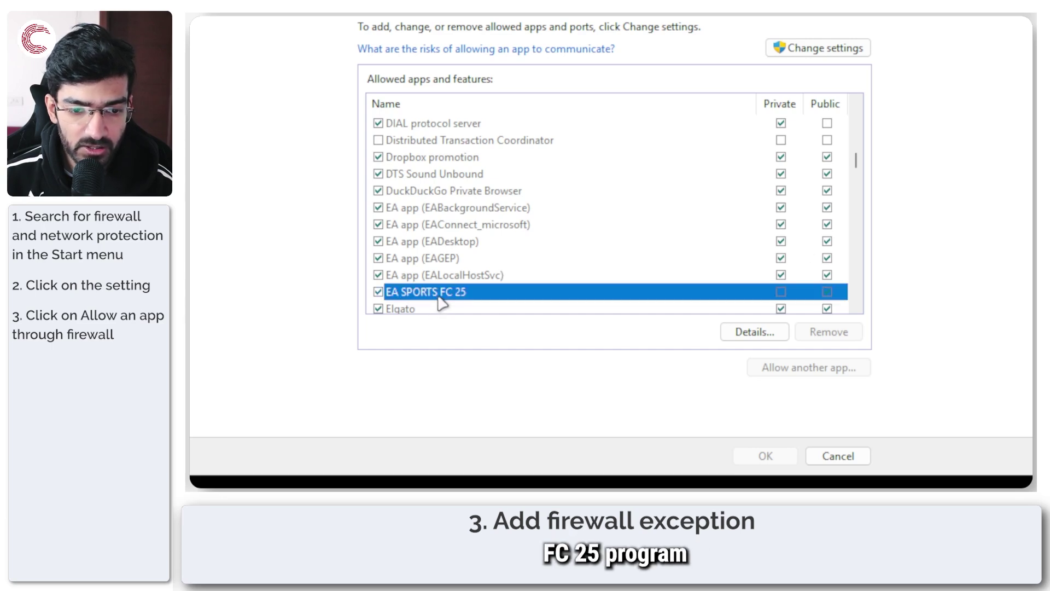
pyautogui.click(629, 277)
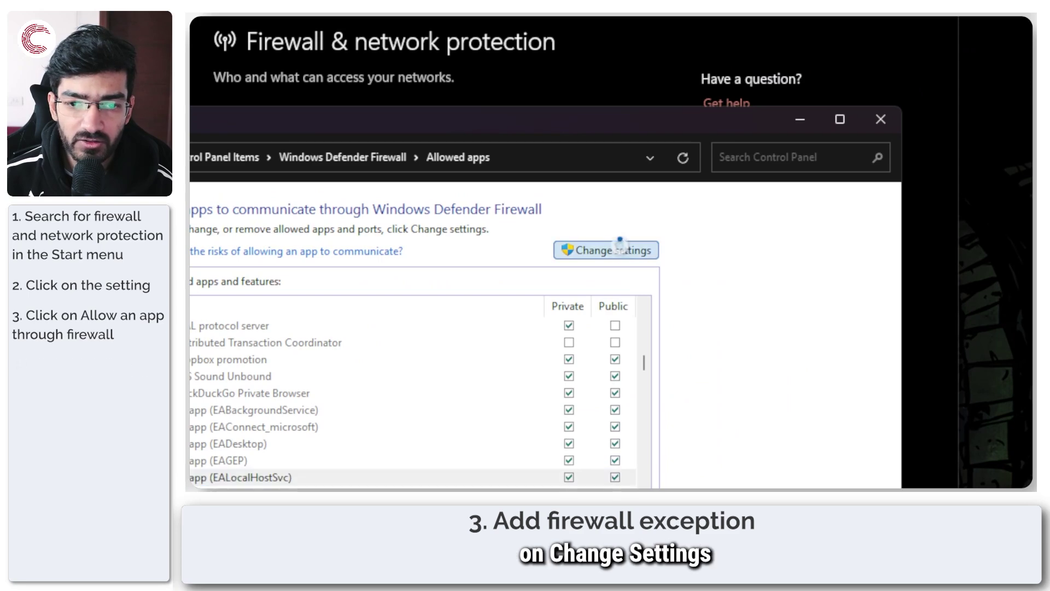
pyautogui.click(817, 48)
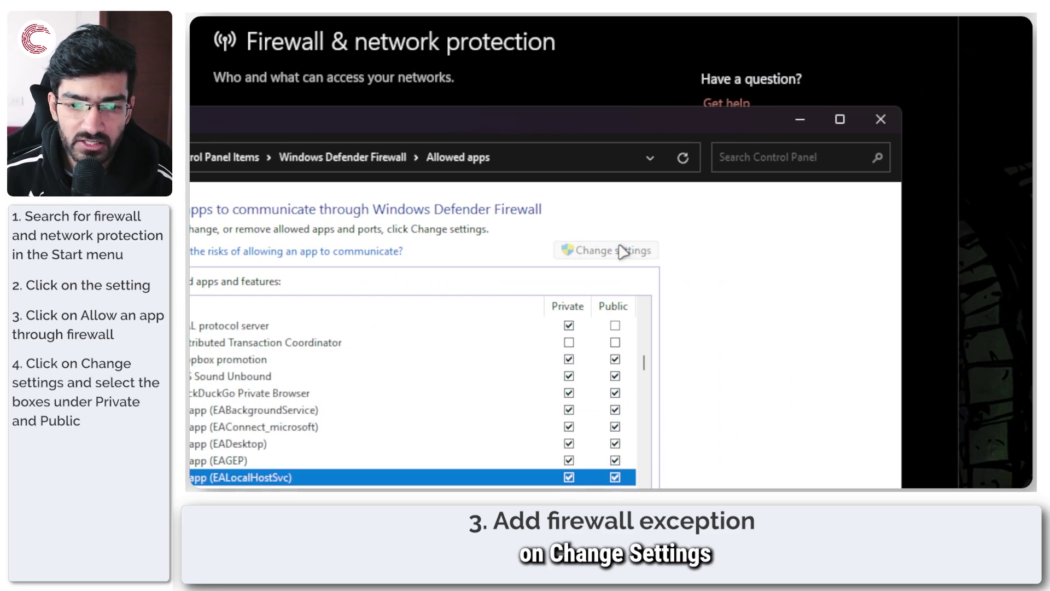
pyautogui.click(780, 274)
pyautogui.click(827, 274)
pyautogui.click(613, 279)
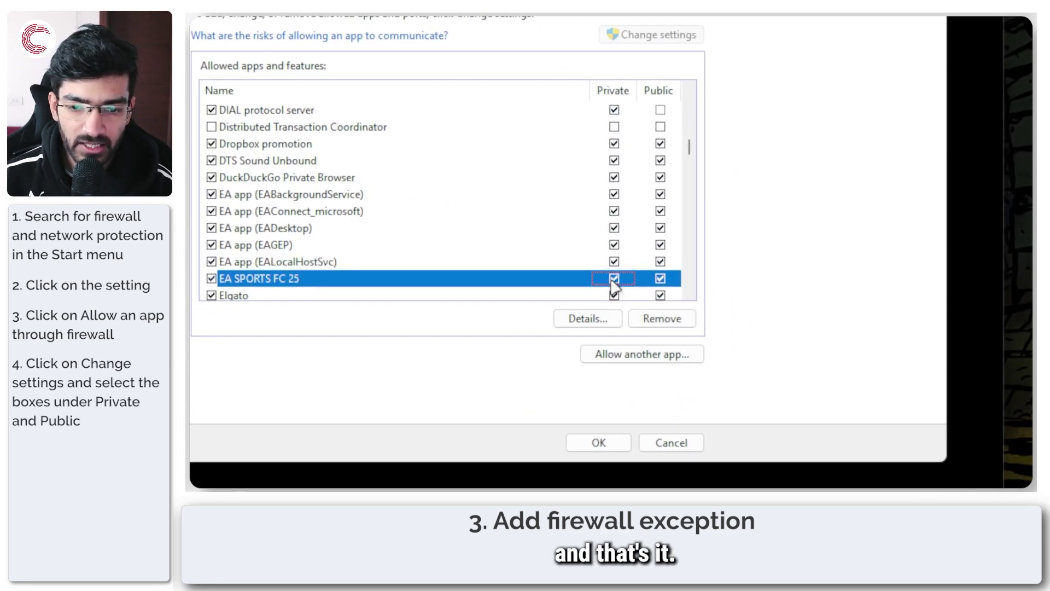
pyautogui.click(598, 438)
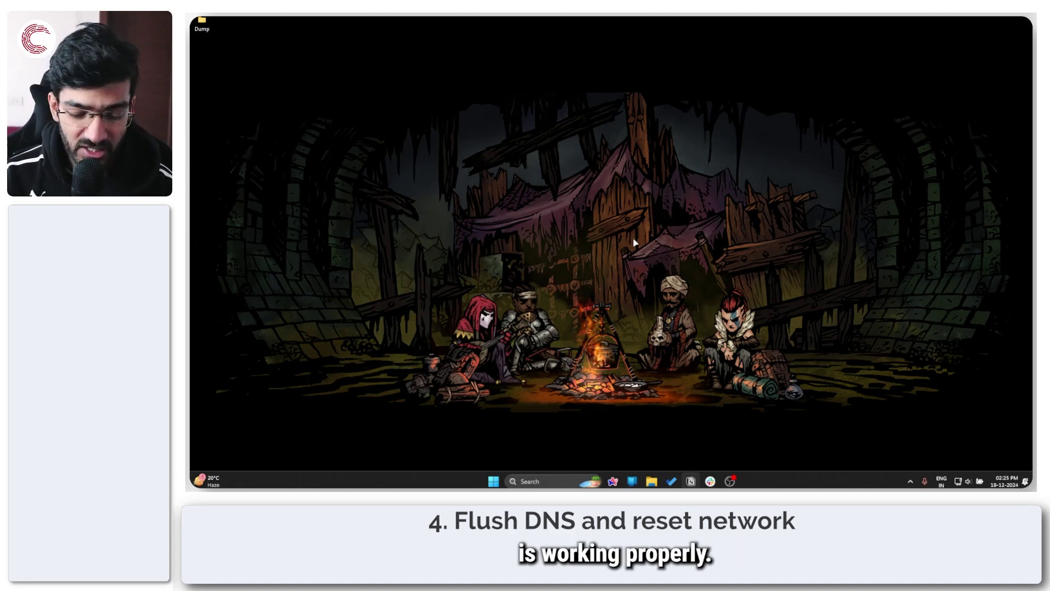
# Open Command Prompt via Run 'cmd' and flush the DNS cache with ipconfig /flushdns.
pyautogui.press('super+r')
pyautogui.write('cmd')
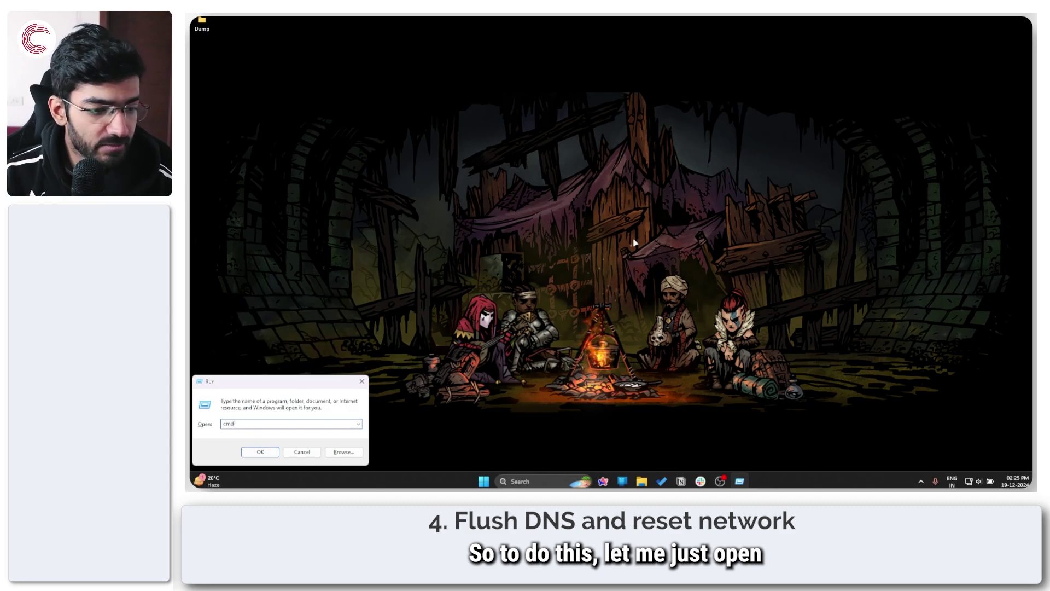
pyautogui.press('Return')
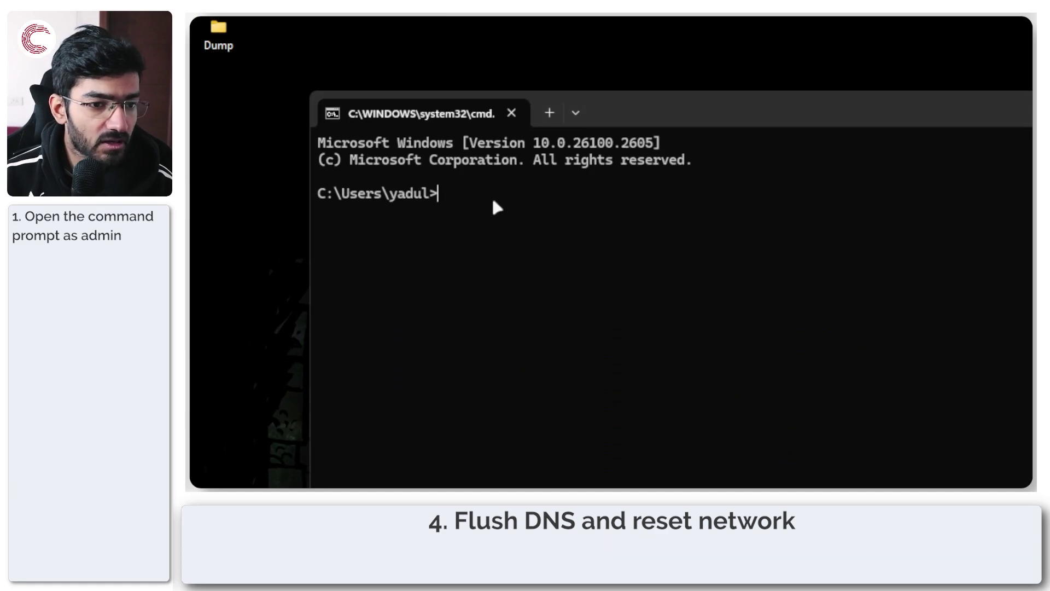
pyautogui.write('i')
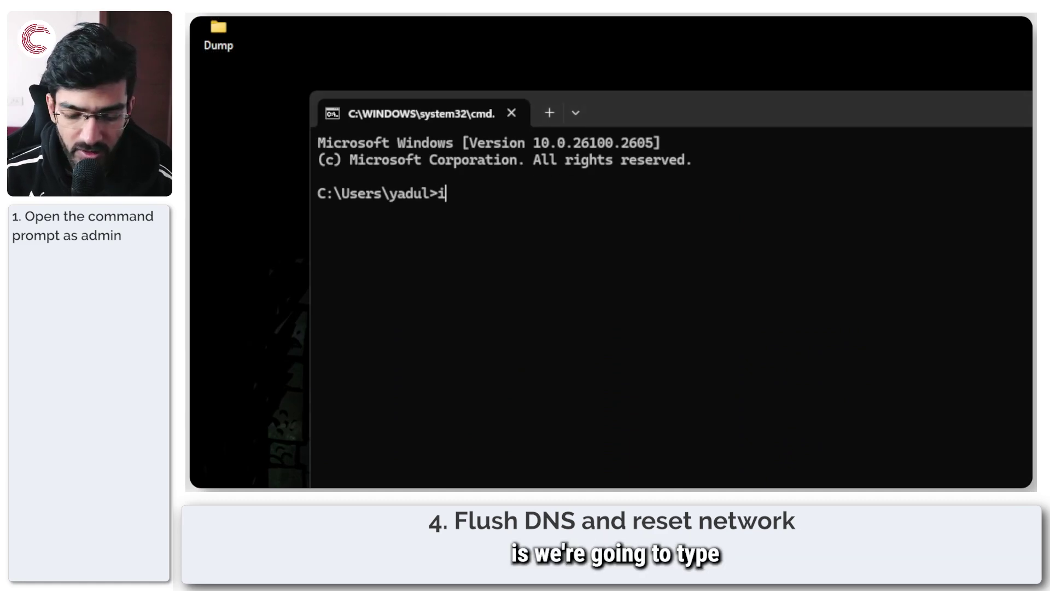
pyautogui.write('pconfig /flushdns')
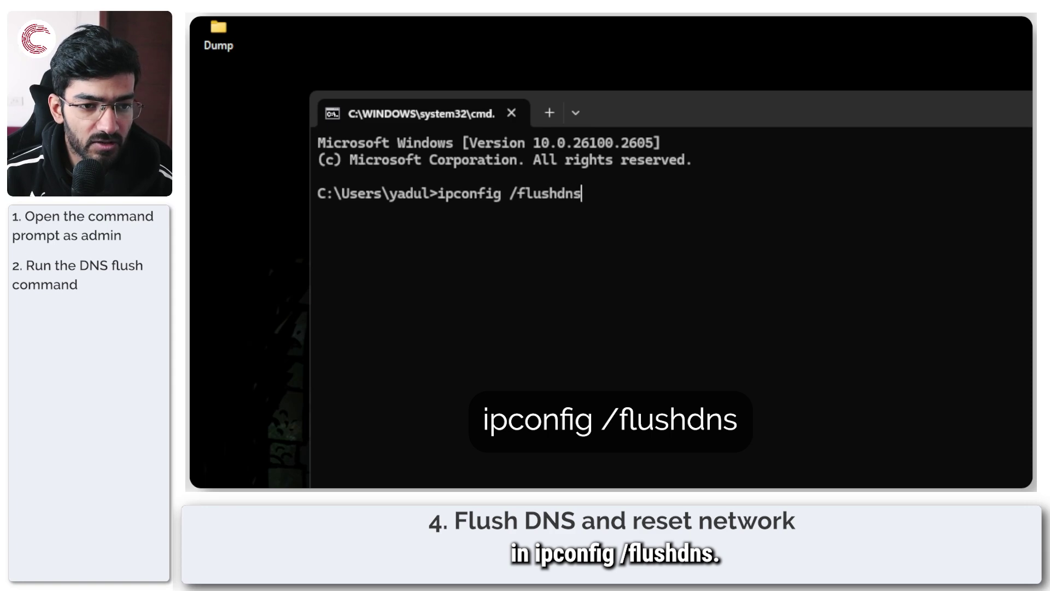
pyautogui.press('Return')
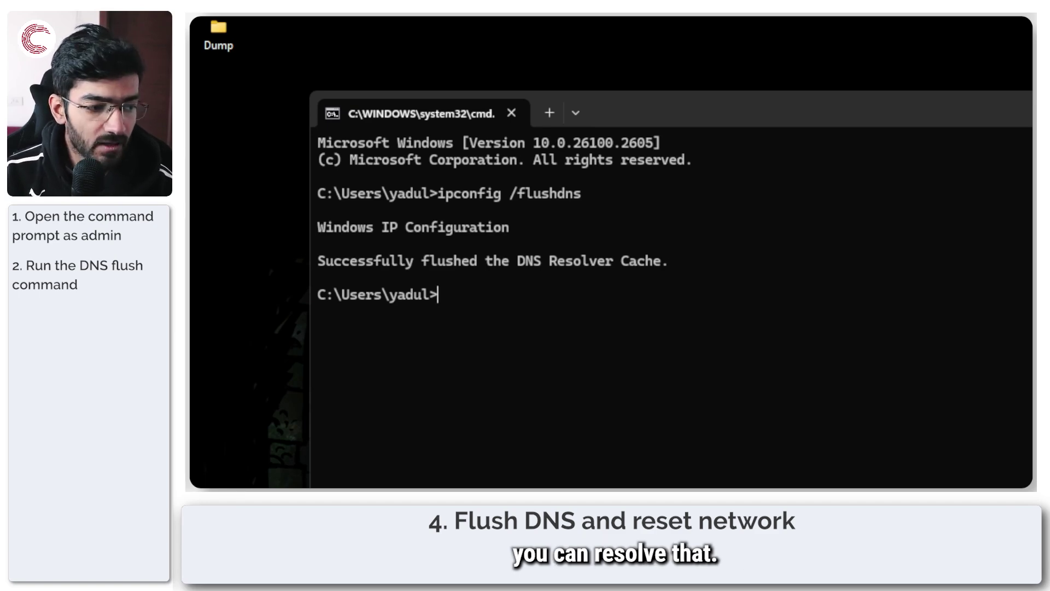
# Try netsh winsock reset, which is refused without admin rights, then open and close a PowerShell tab.
pyautogui.write('netsh win')
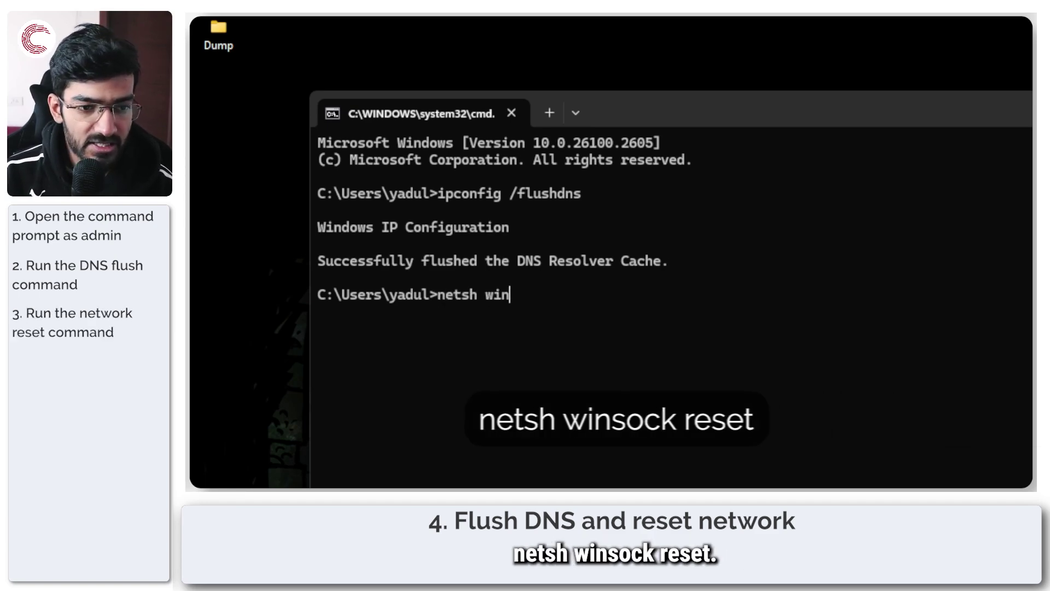
pyautogui.write('co')
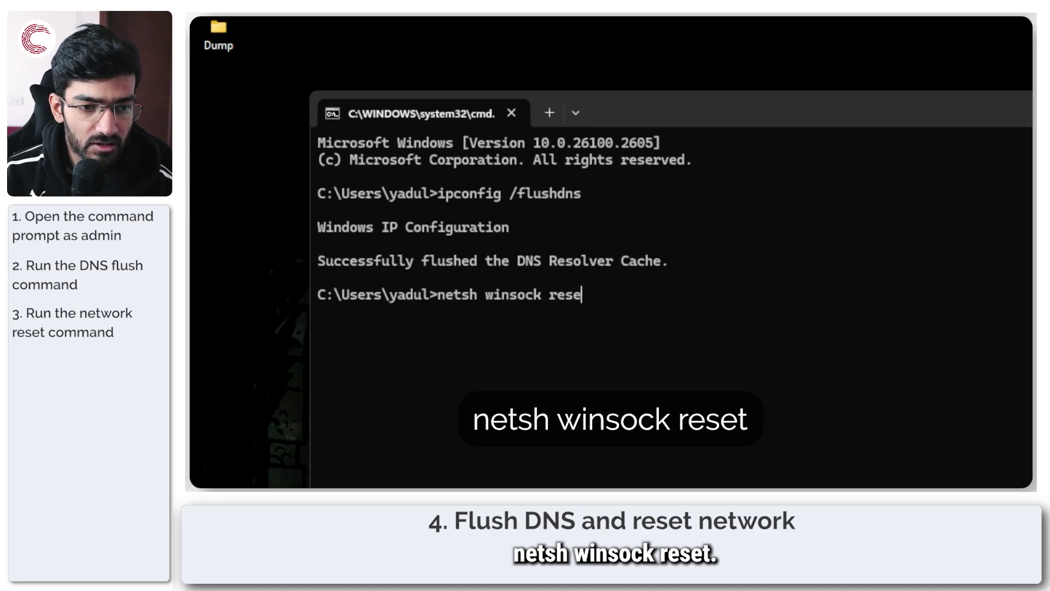
pyautogui.write('ck reset')
pyautogui.press('Return')
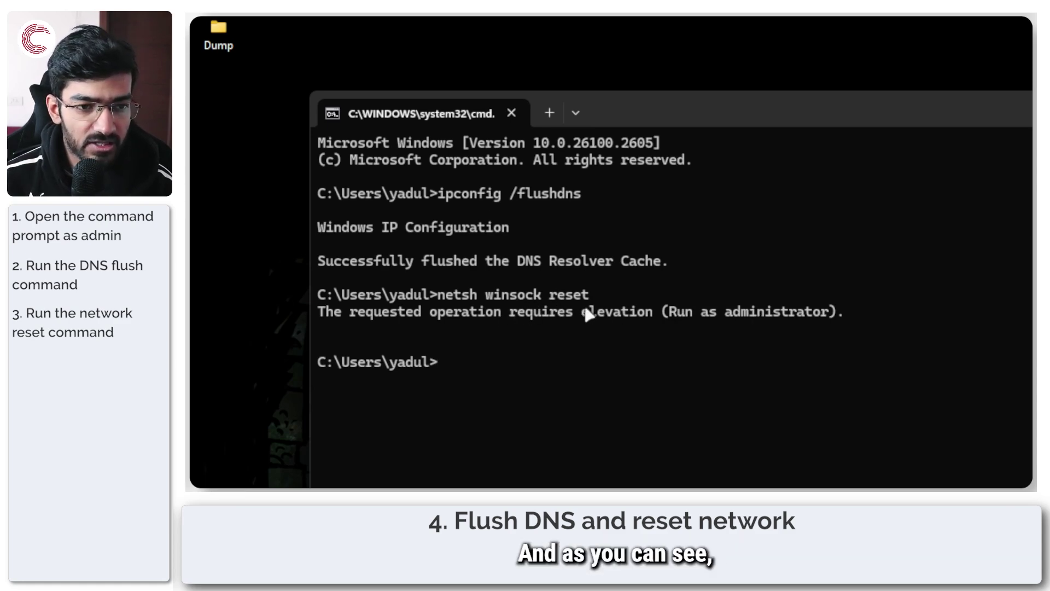
pyautogui.click(574, 111)
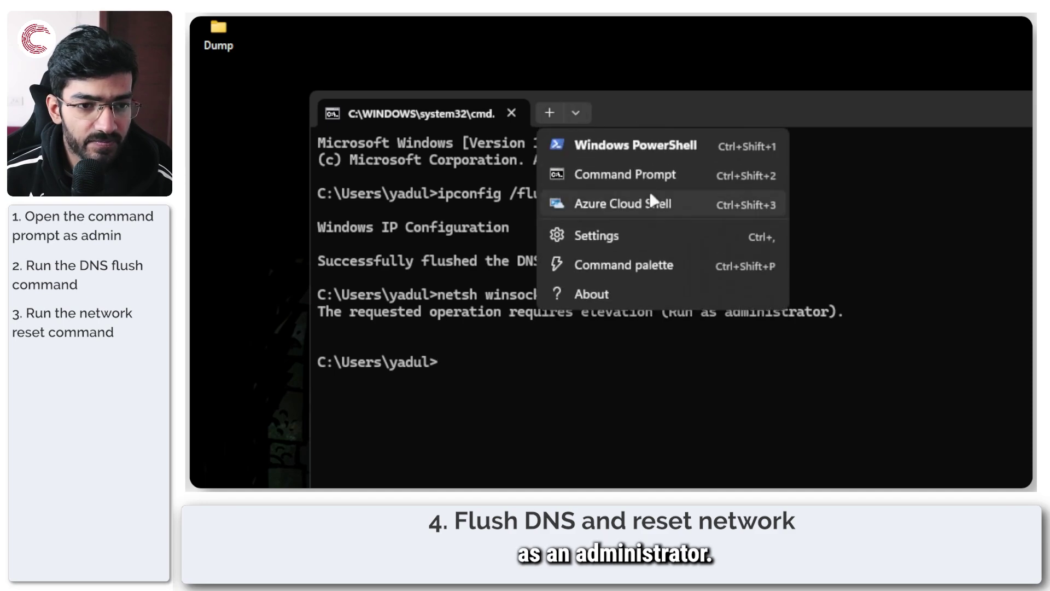
pyautogui.click(553, 108)
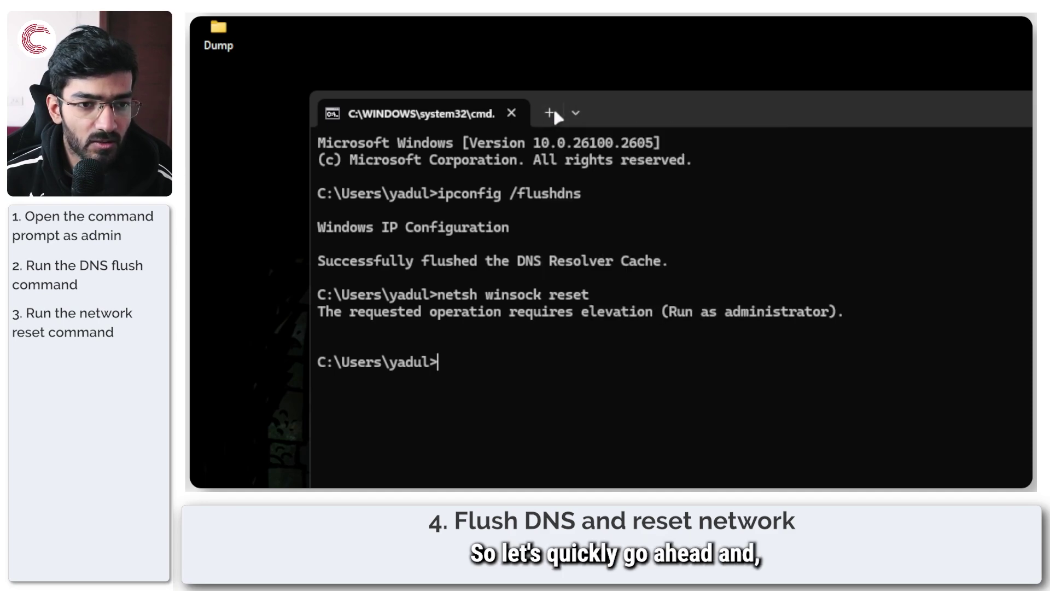
pyautogui.click(551, 112)
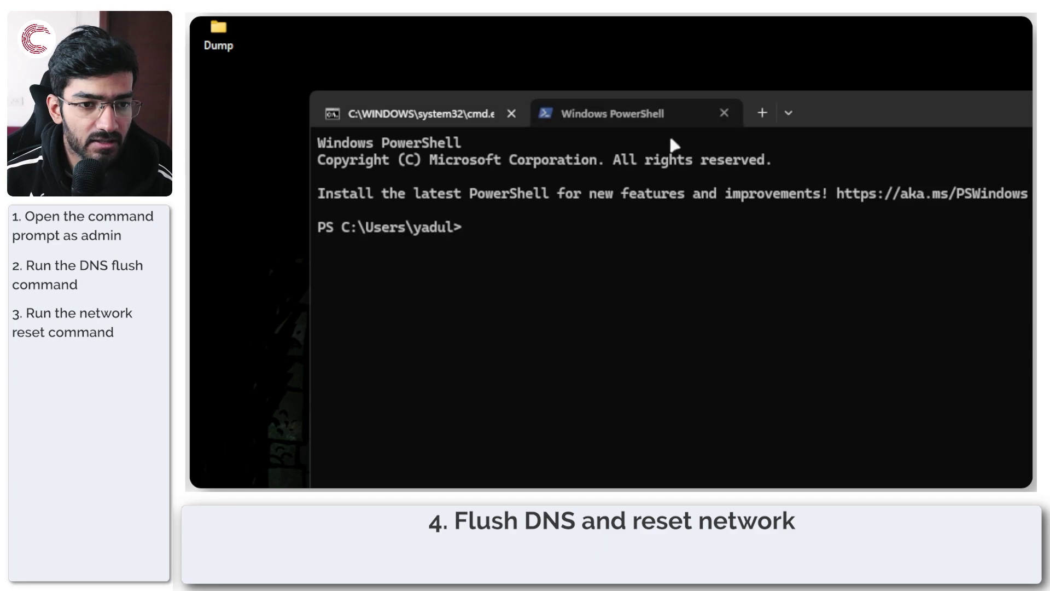
pyautogui.click(726, 112)
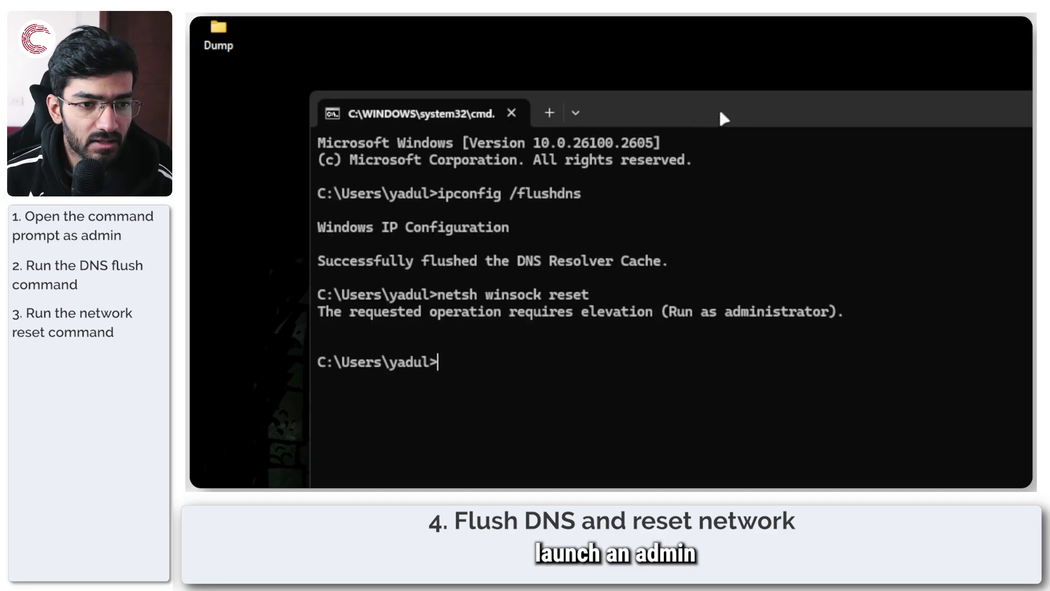
pyautogui.click(583, 109)
pyautogui.click(583, 108)
pyautogui.click(583, 109)
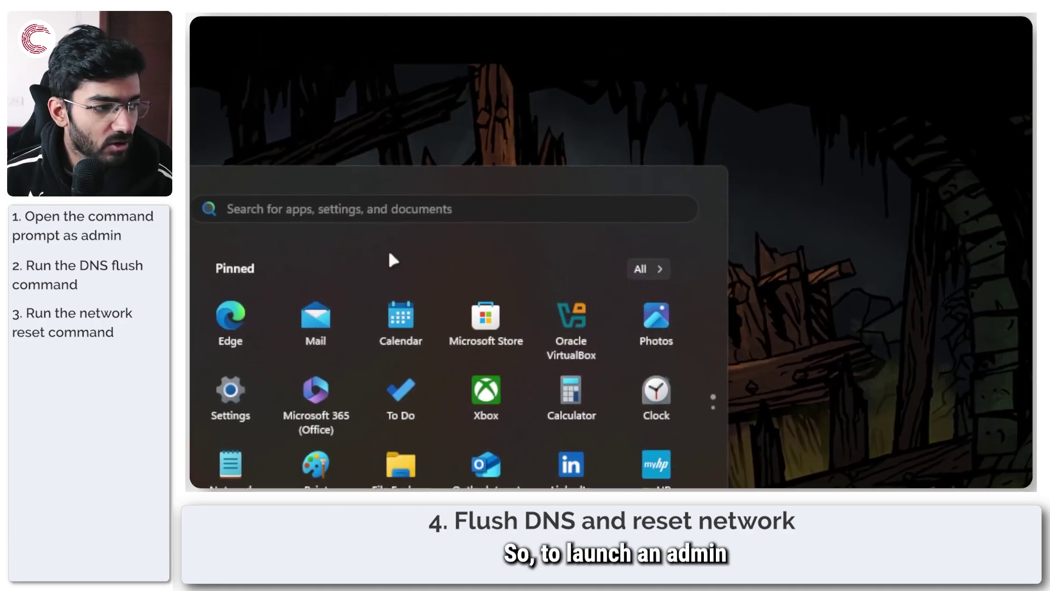
# Launch Command Prompt as administrator and run netsh winsock reset to reset the Winsock catalog.
pyautogui.write('c')
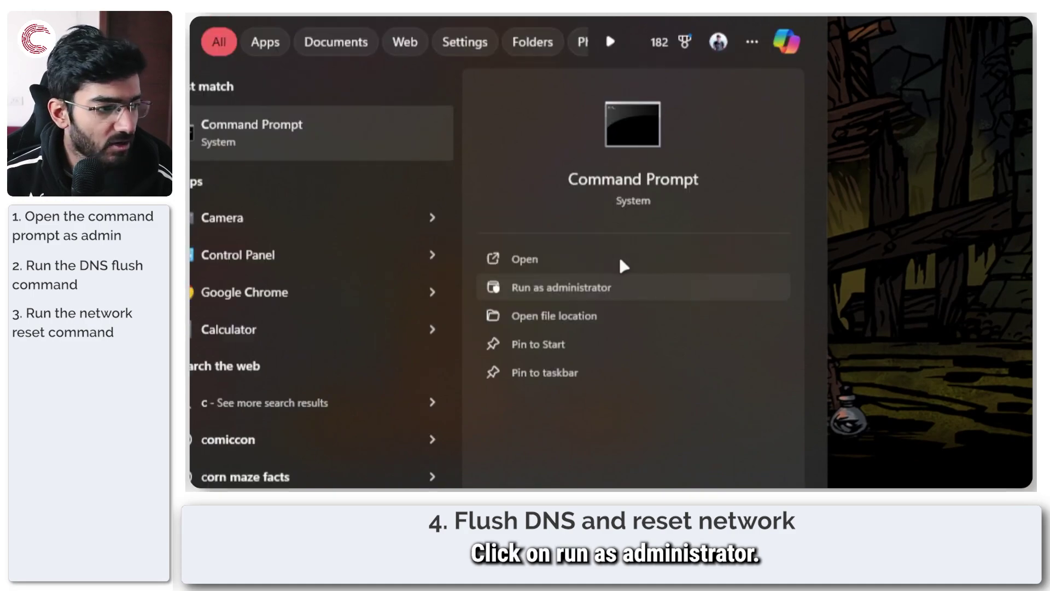
pyautogui.click(621, 256)
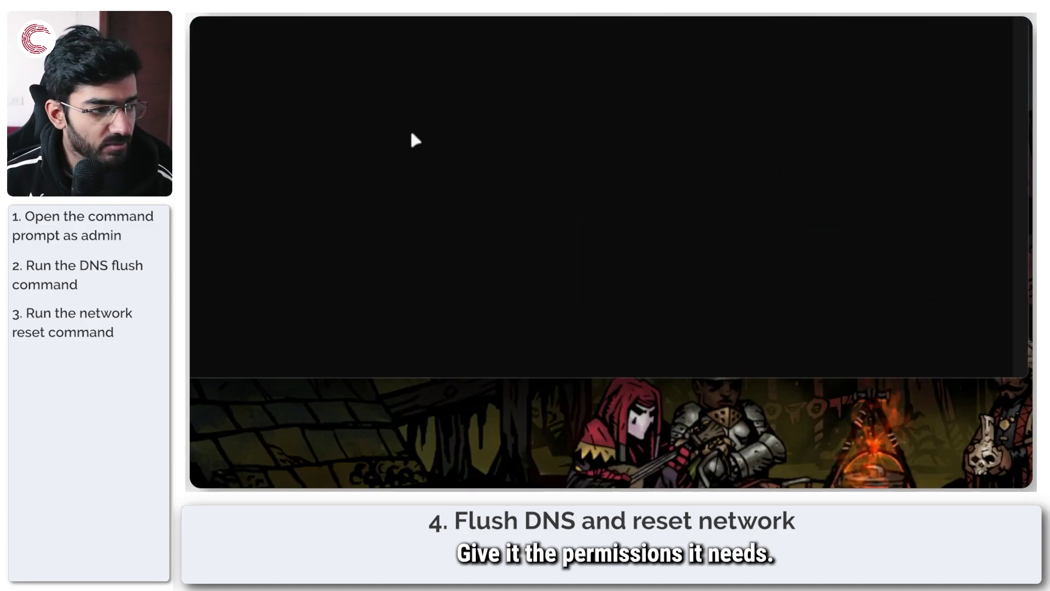
pyautogui.write('netsh ')
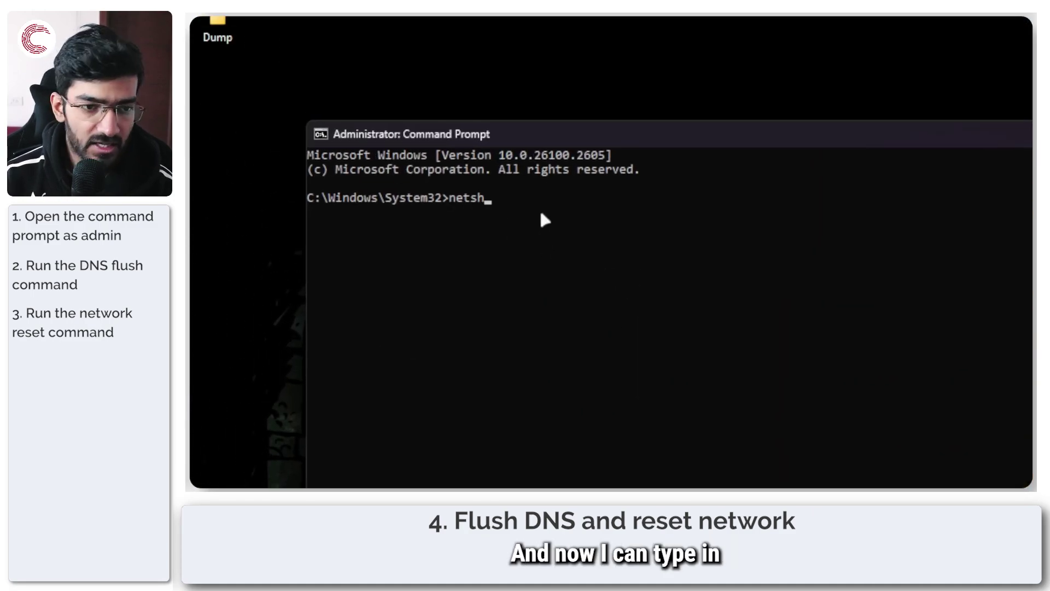
pyautogui.write('wi')
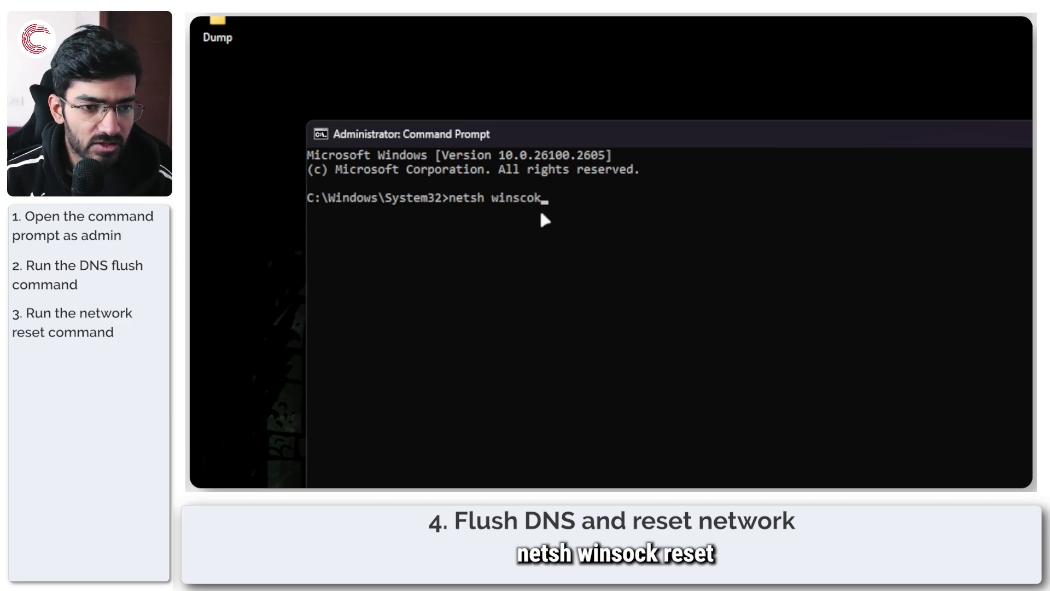
pyautogui.write('nsock reset')
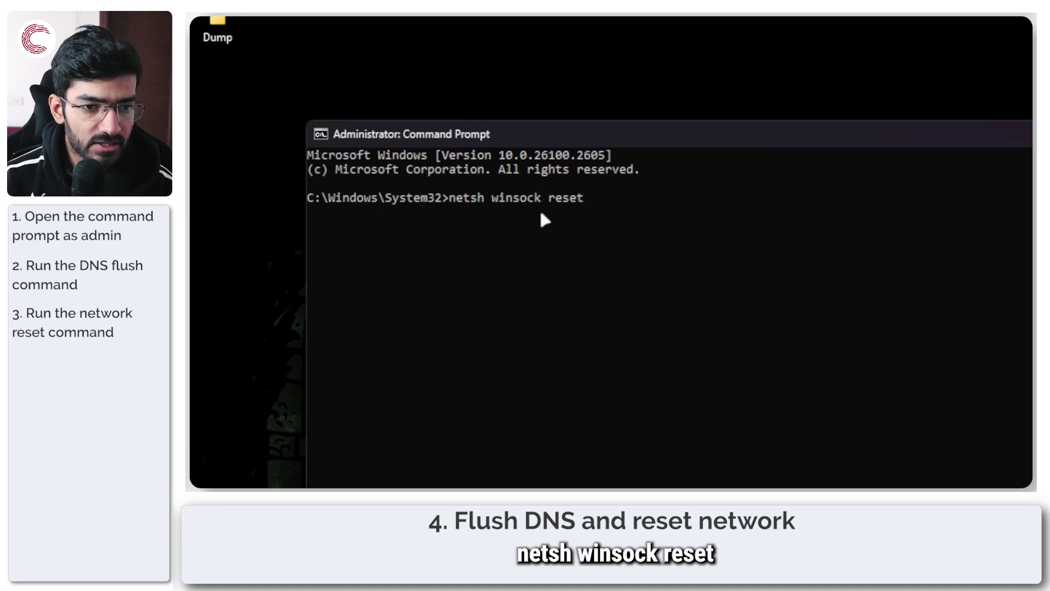
pyautogui.press('Return')
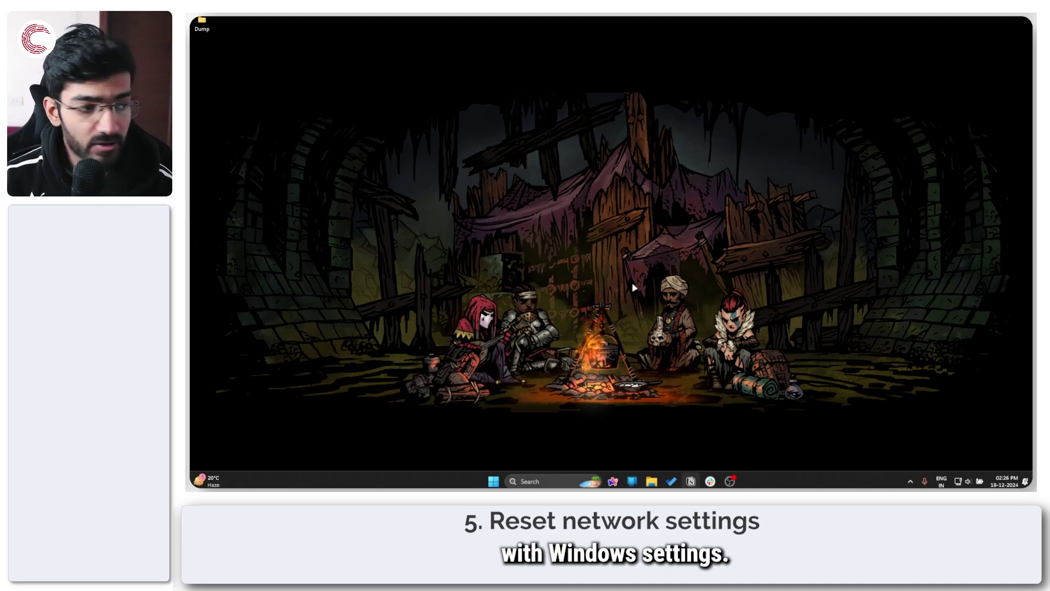
# Search Start for 'network reset' and open the Network reset page in Settings.
pyautogui.press('super')
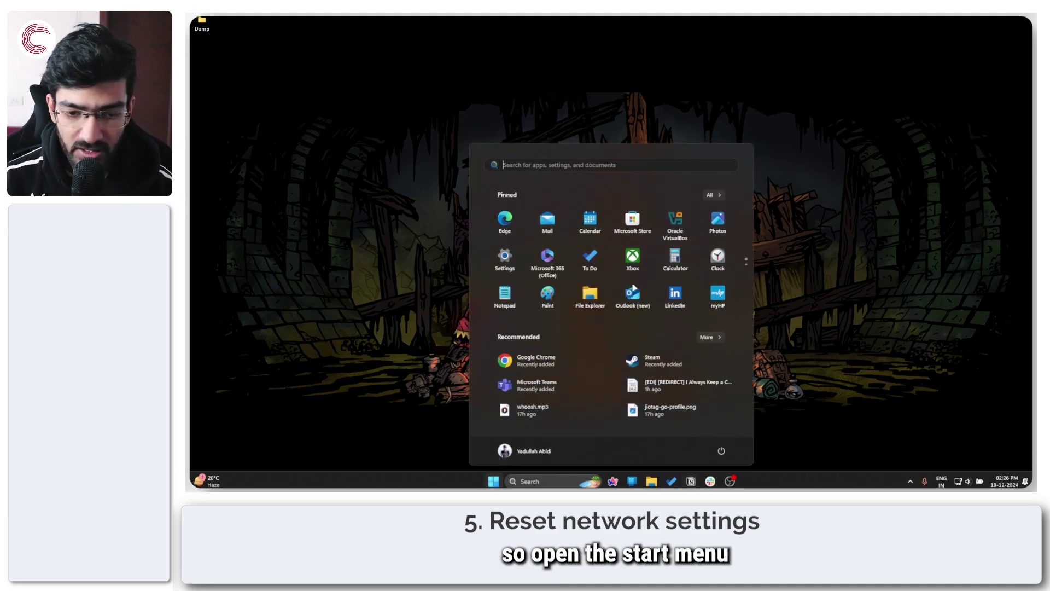
pyautogui.write('network reset')
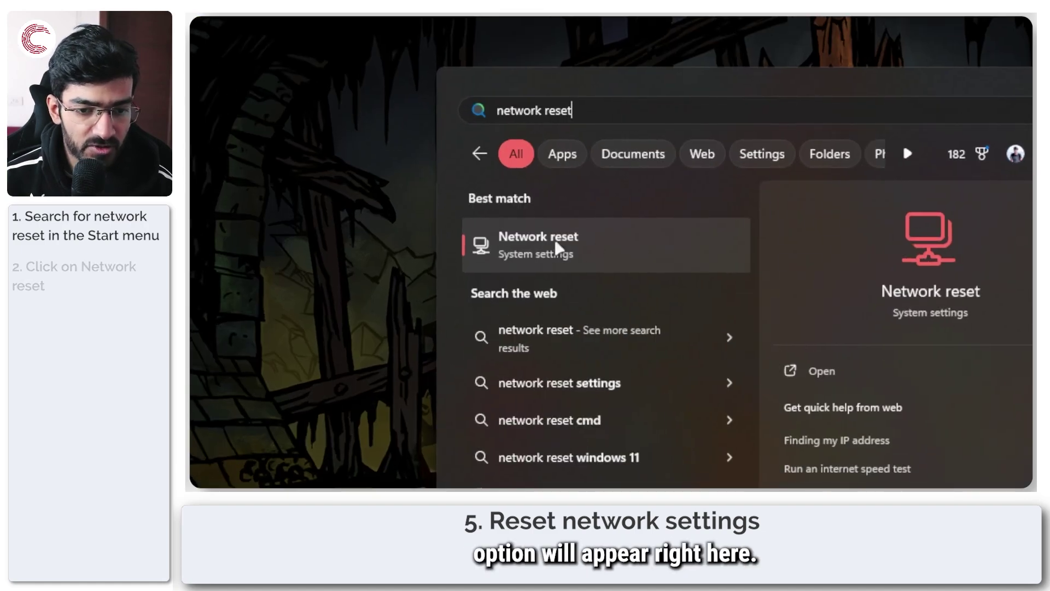
pyautogui.click(577, 248)
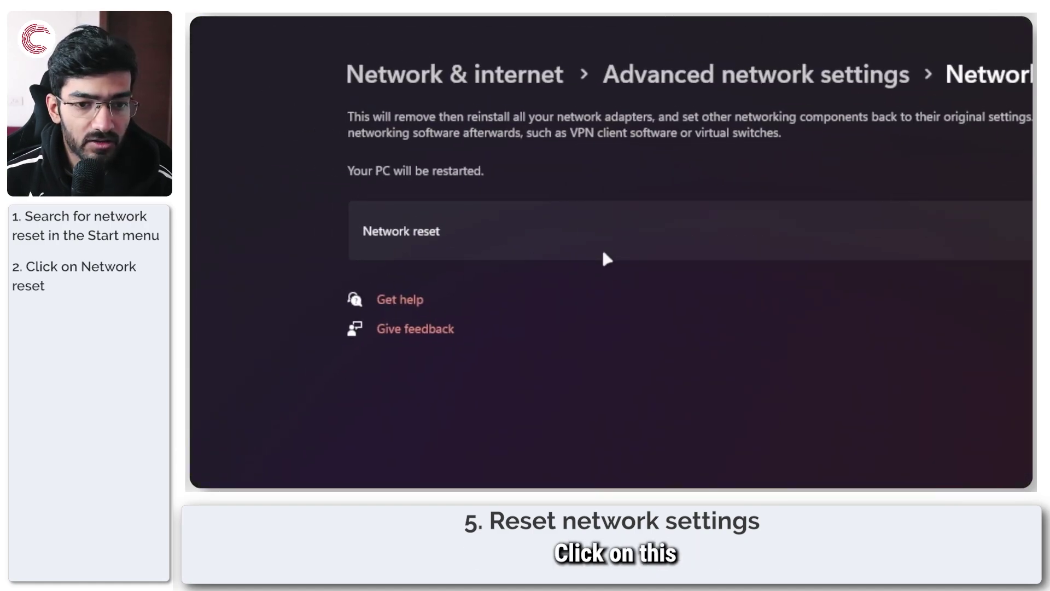